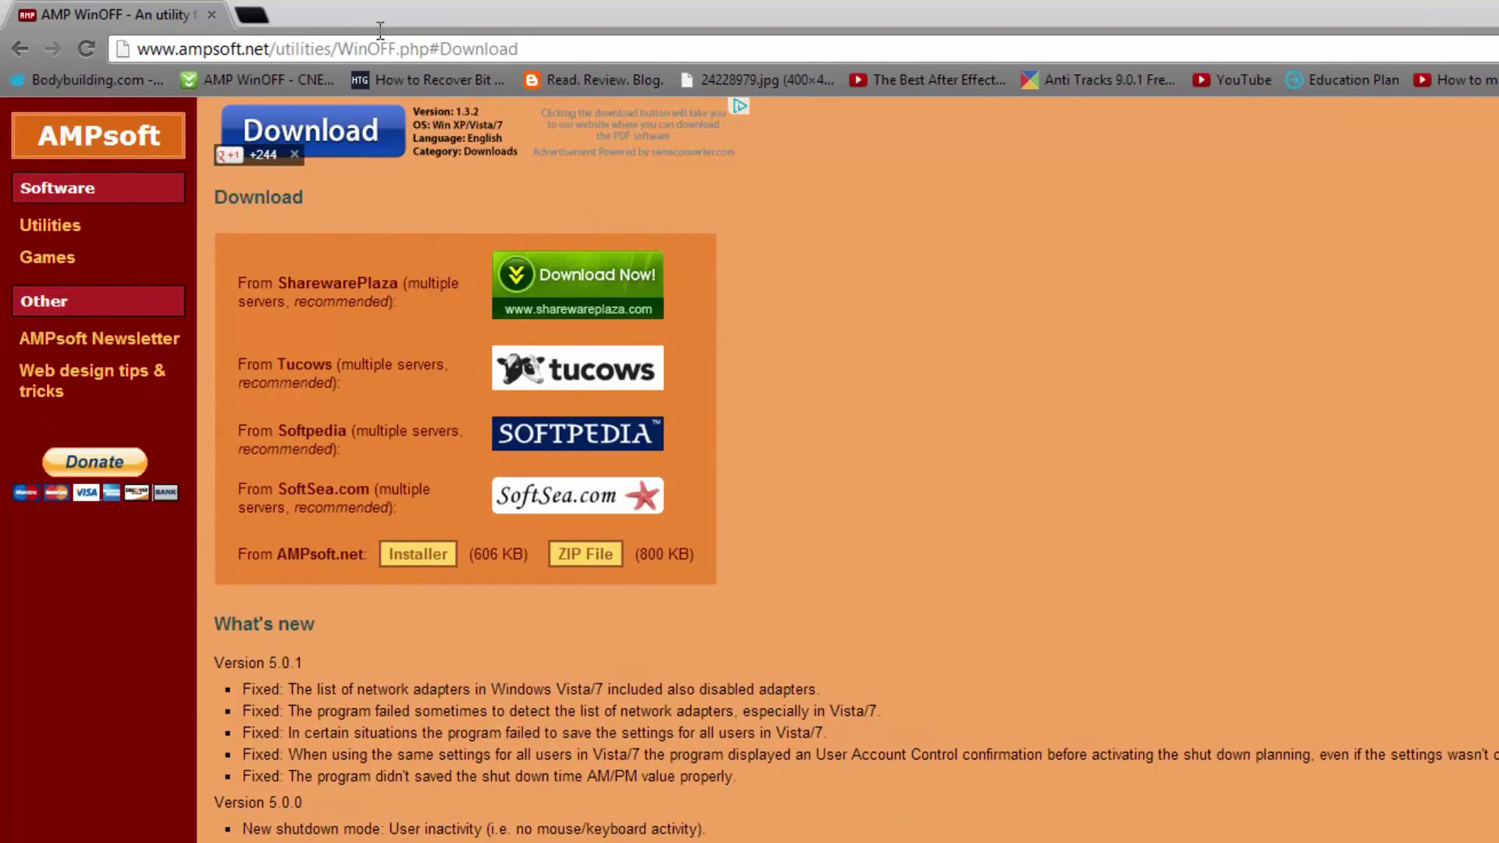
# Download the AMP WinOFF installer and install it in English with the licence accepted and all components
pyautogui.click(412, 556)
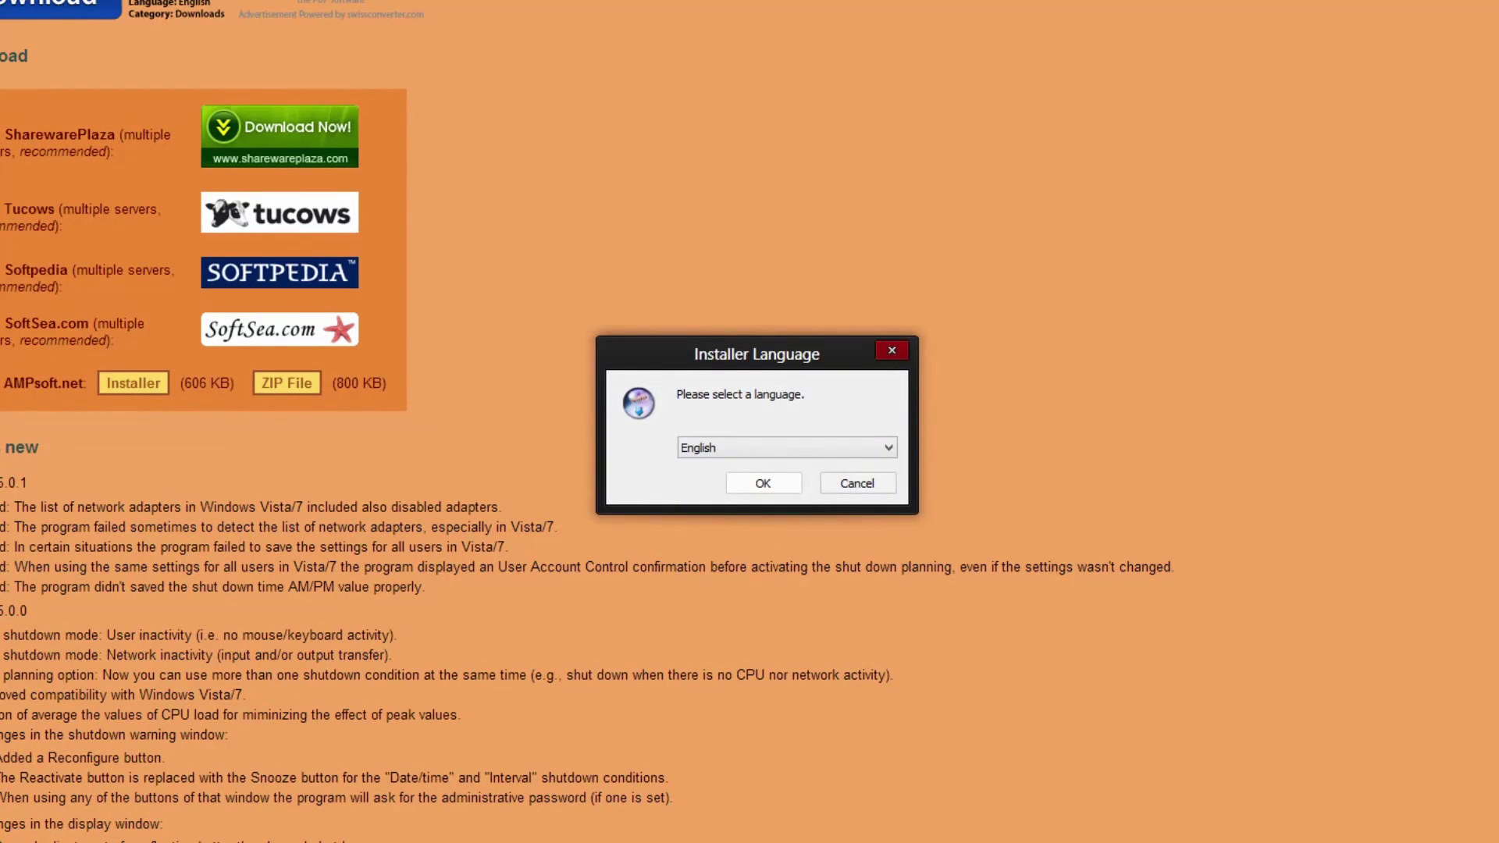
pyautogui.press('super+Down')
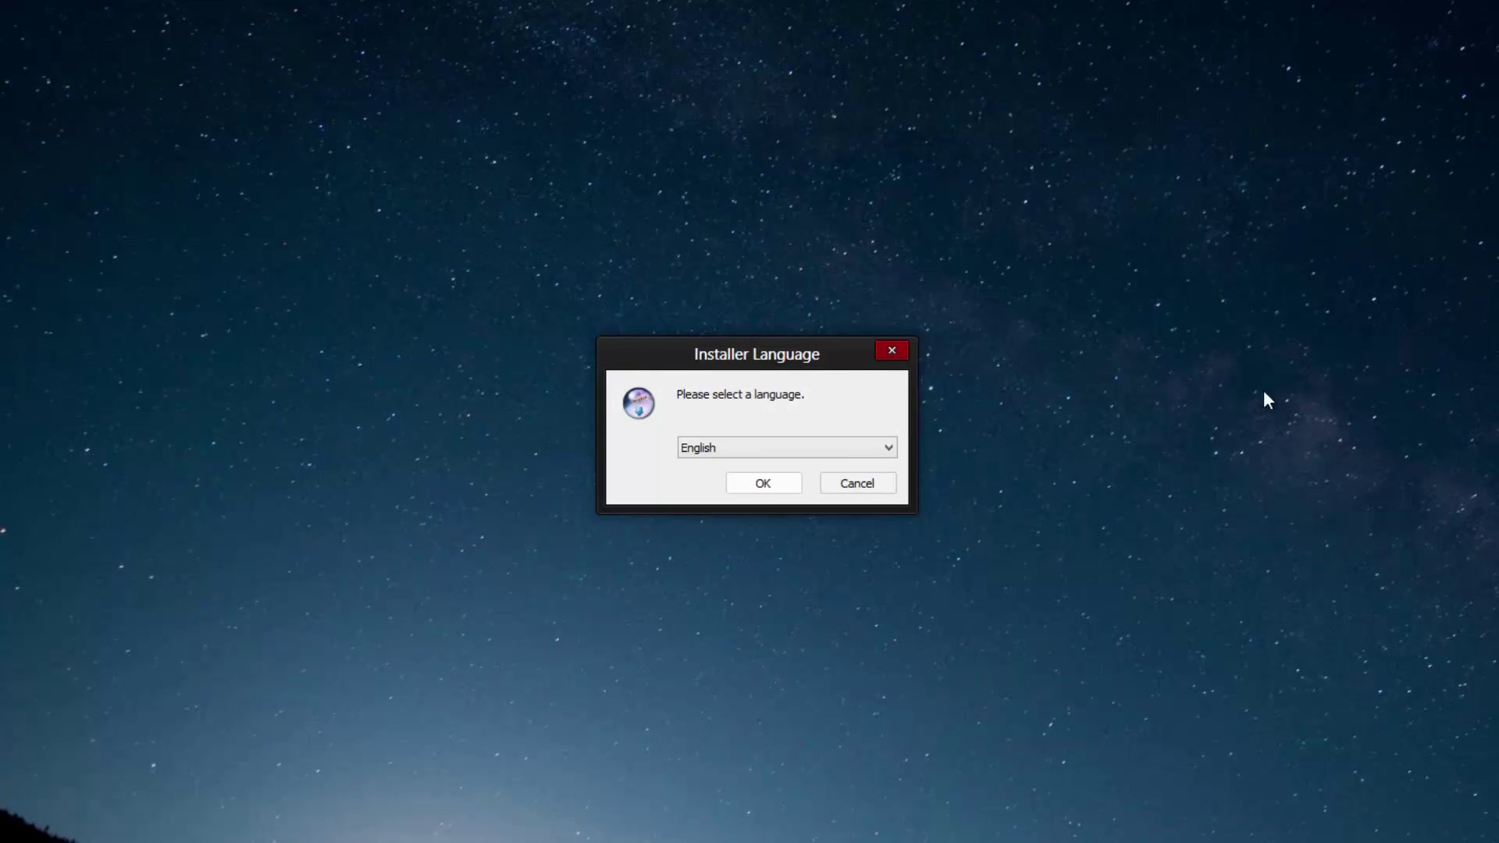
pyautogui.click(765, 486)
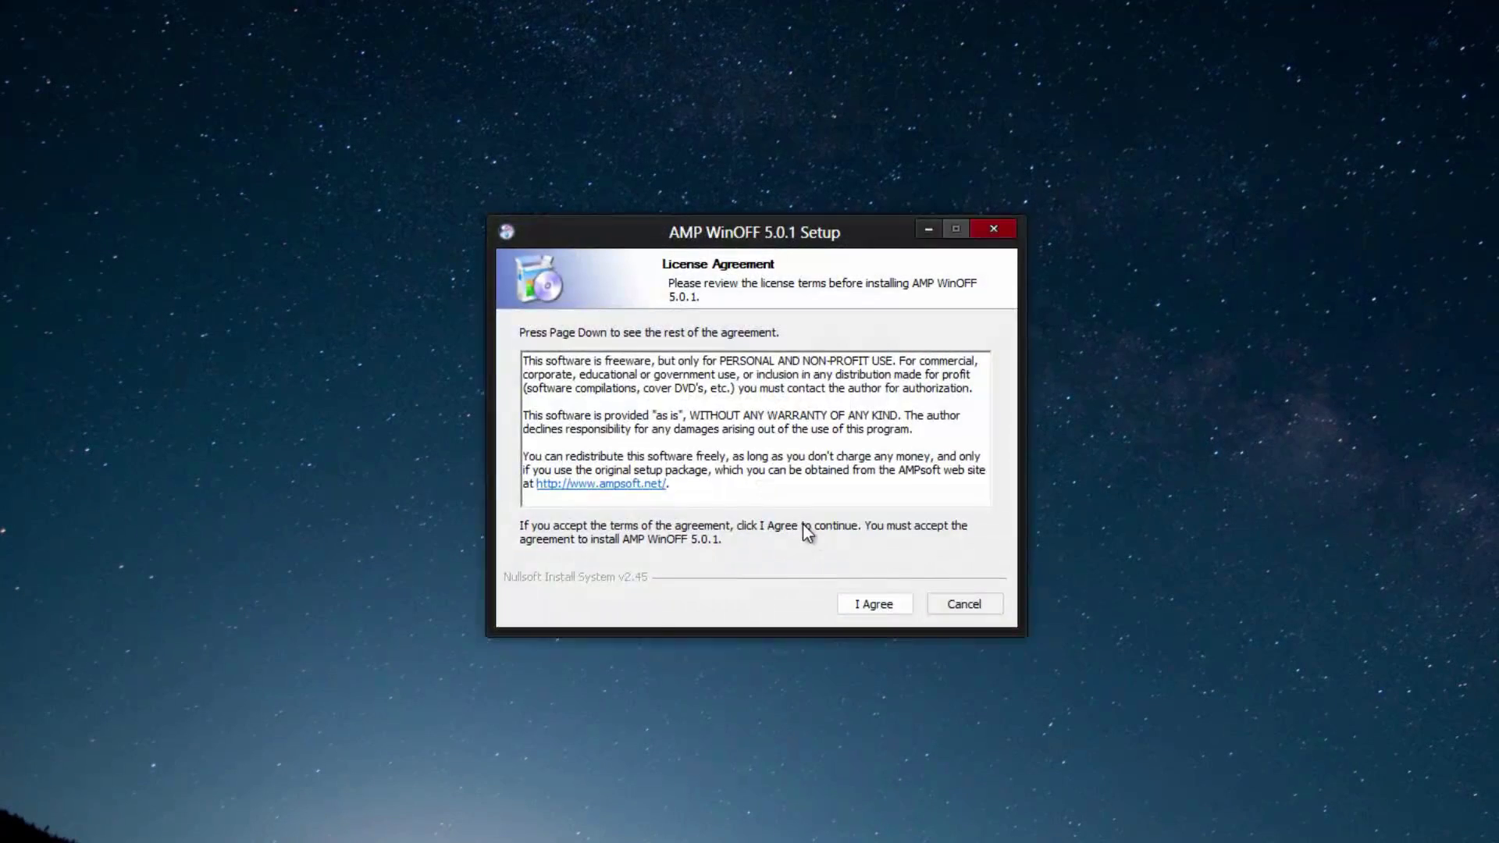
pyautogui.click(865, 604)
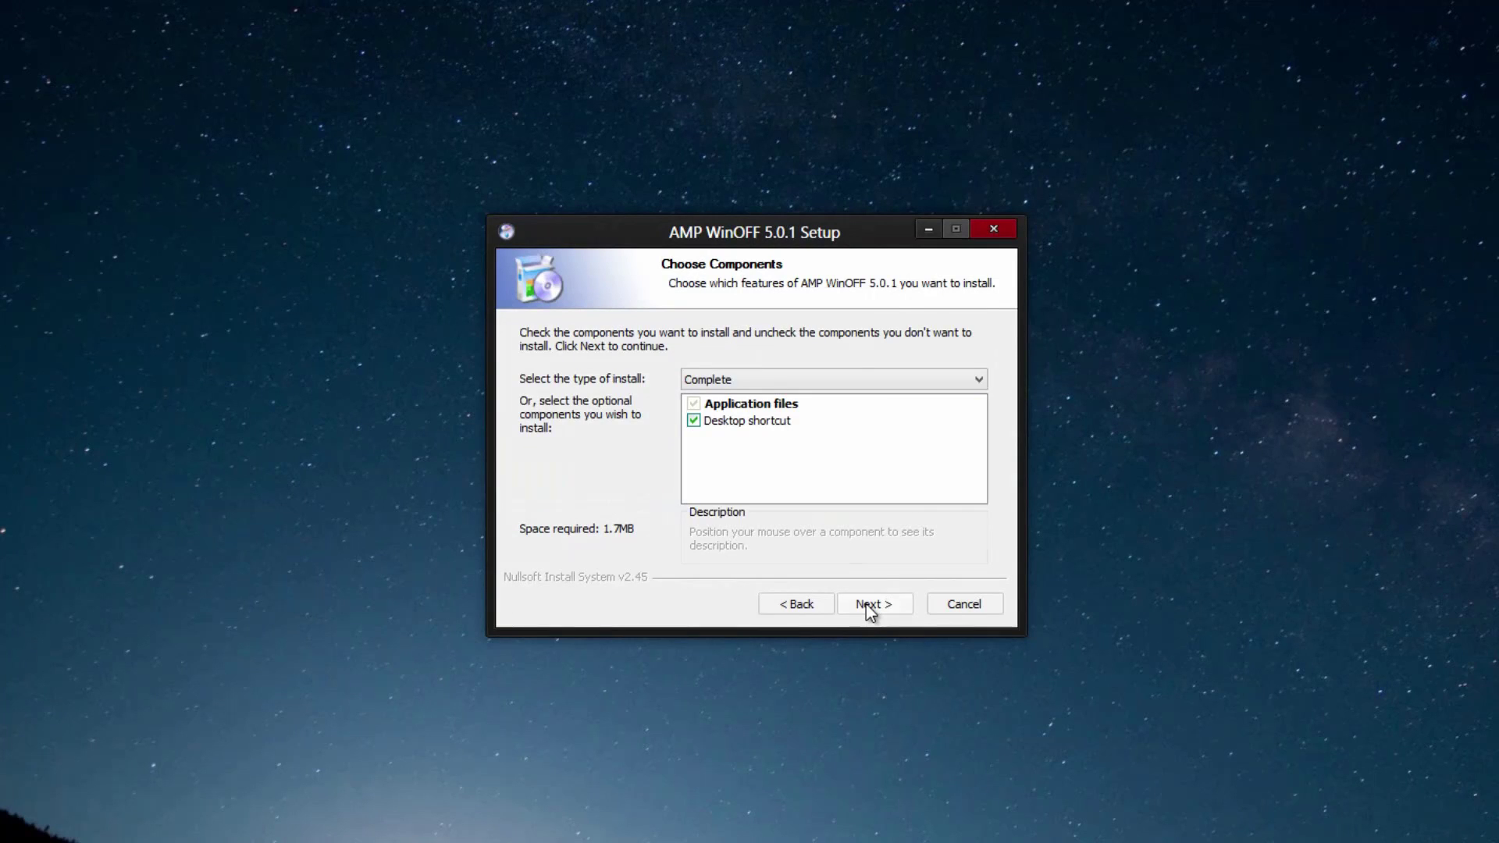
pyautogui.click(865, 604)
pyautogui.click(866, 604)
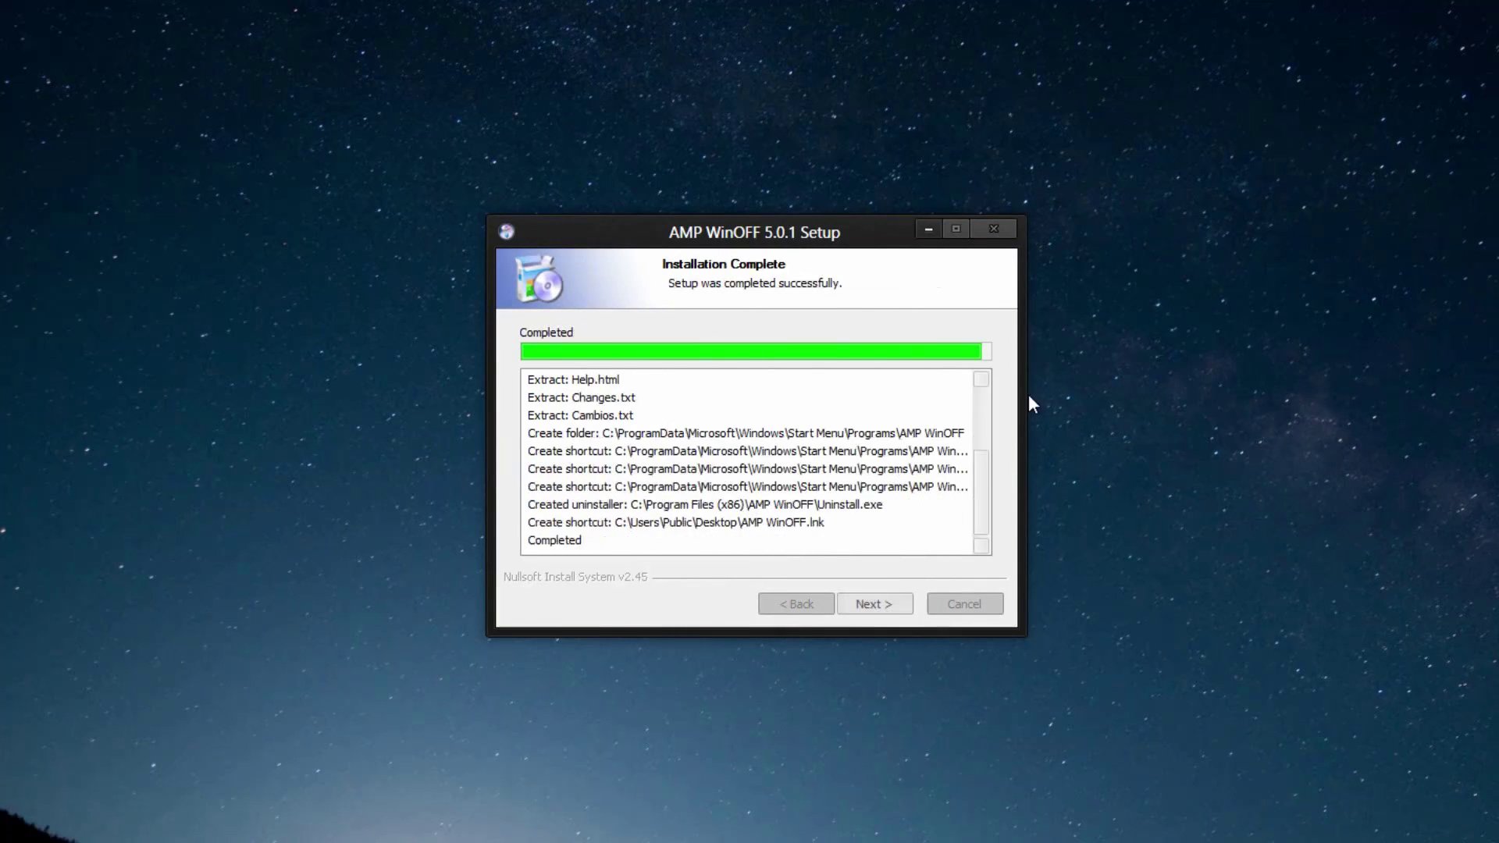
# Finish setup with Show Readme unchecked and Run AMP WinOFF checked
pyautogui.click(870, 610)
pyautogui.click(692, 445)
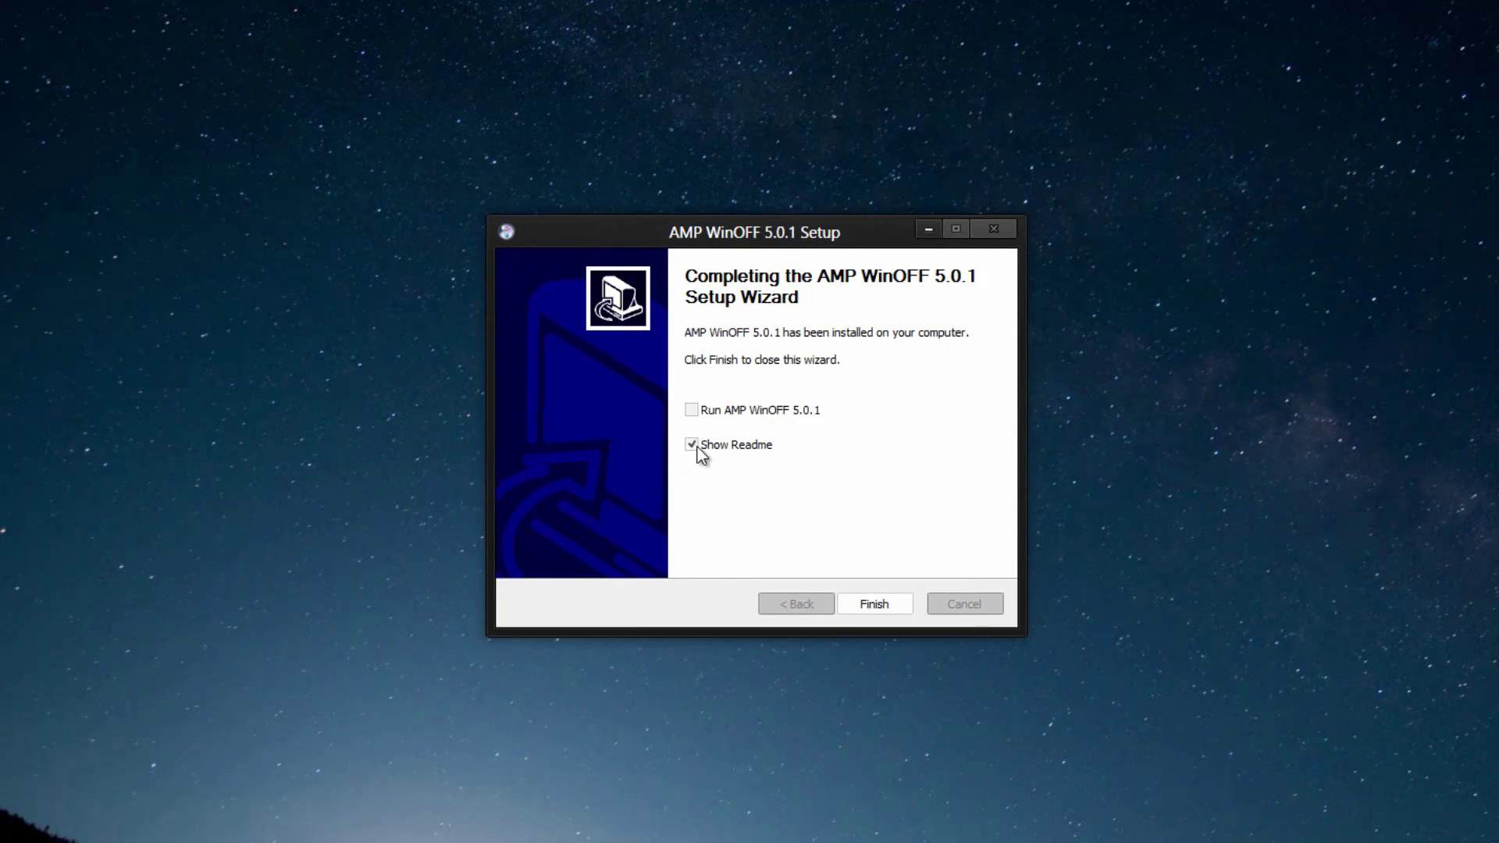
pyautogui.click(692, 412)
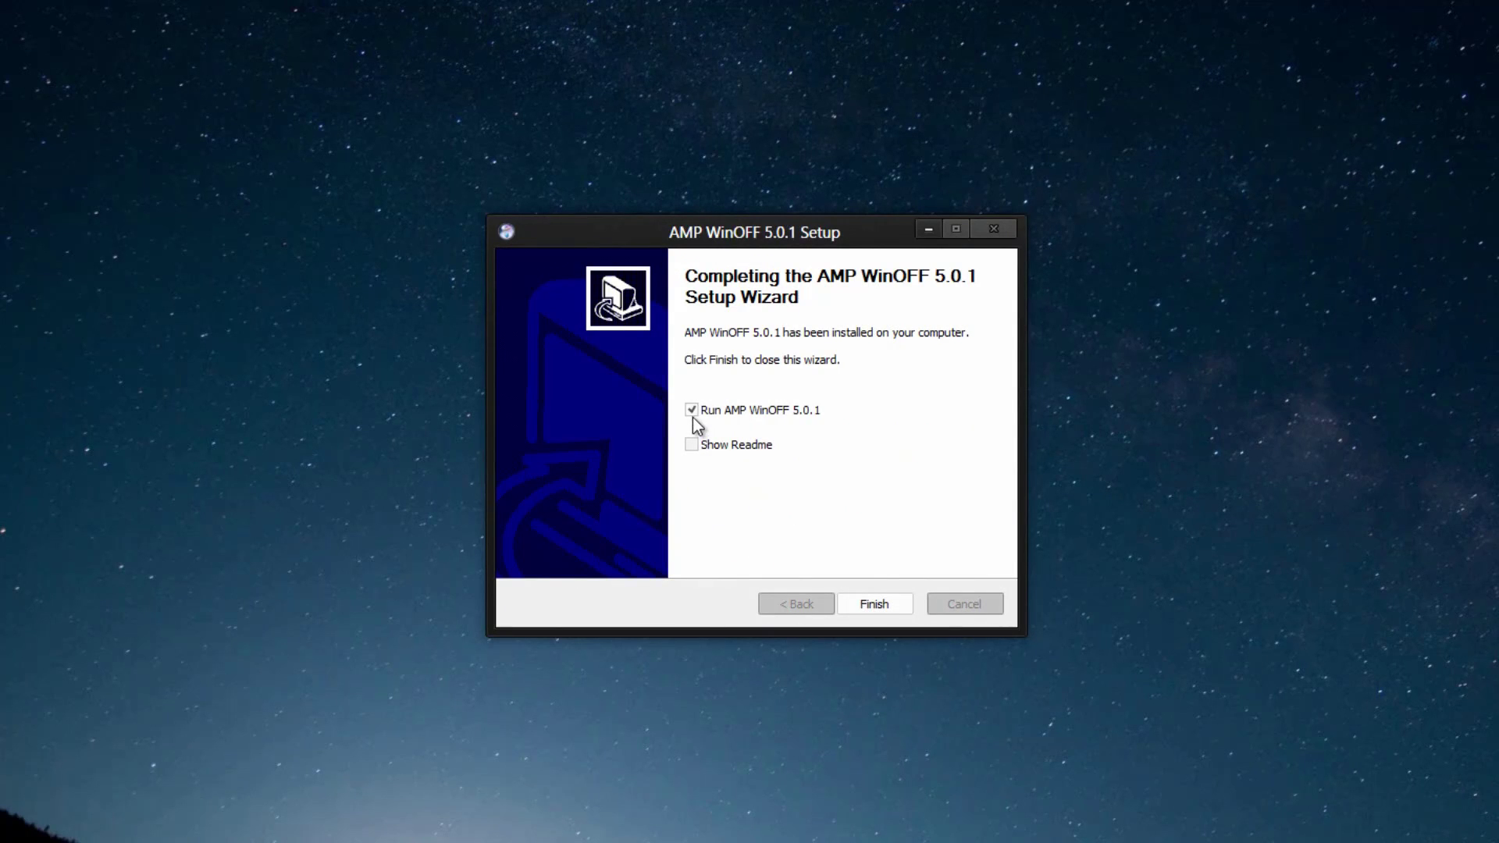
pyautogui.click(864, 606)
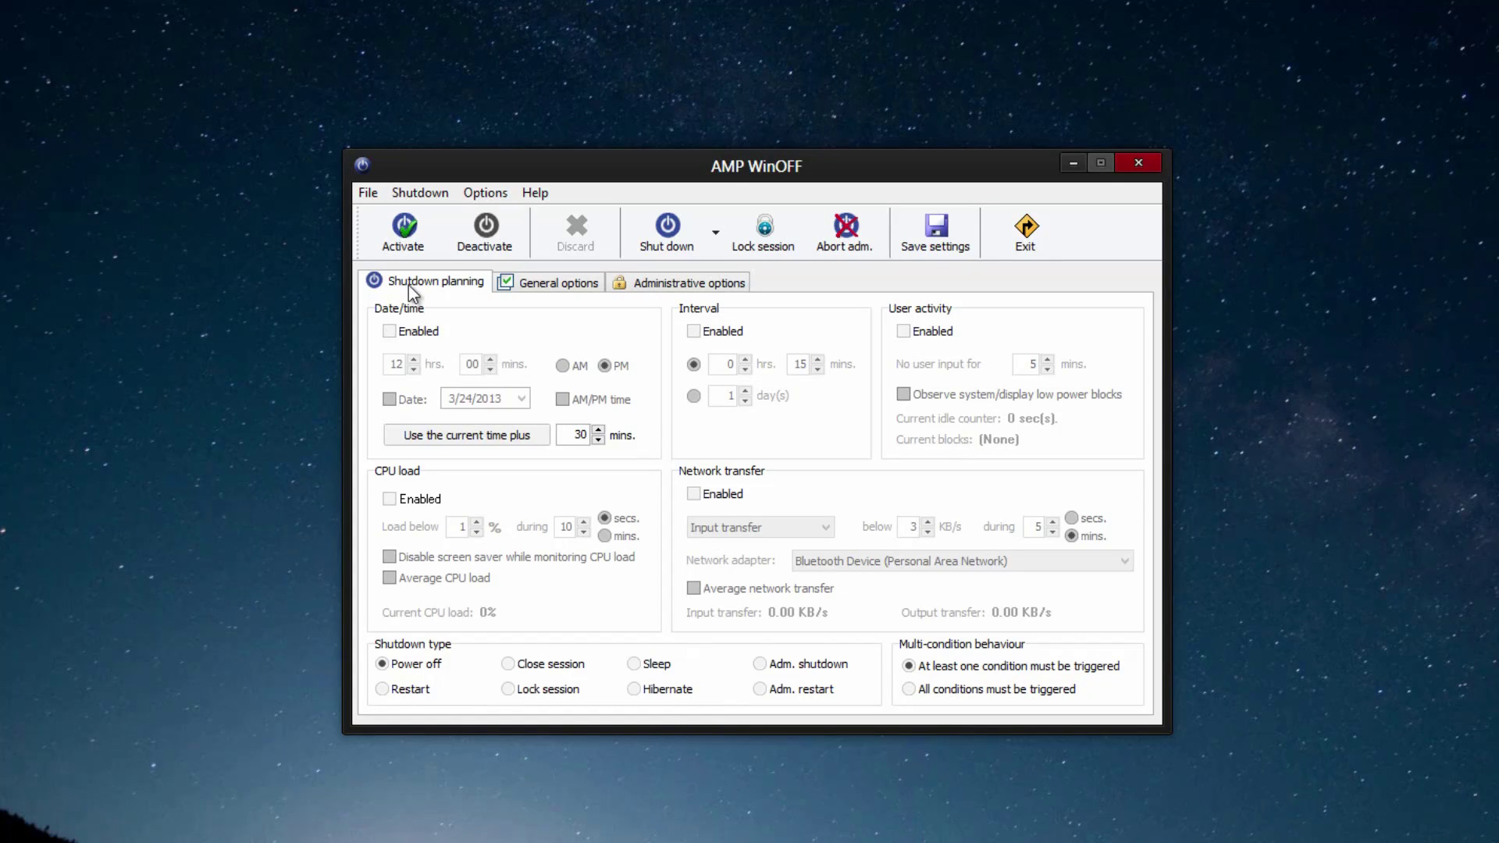
# Try a Date/time condition with a date and hour 04, then switch to Interval at 0 hrs 15 mins
pyautogui.click(399, 331)
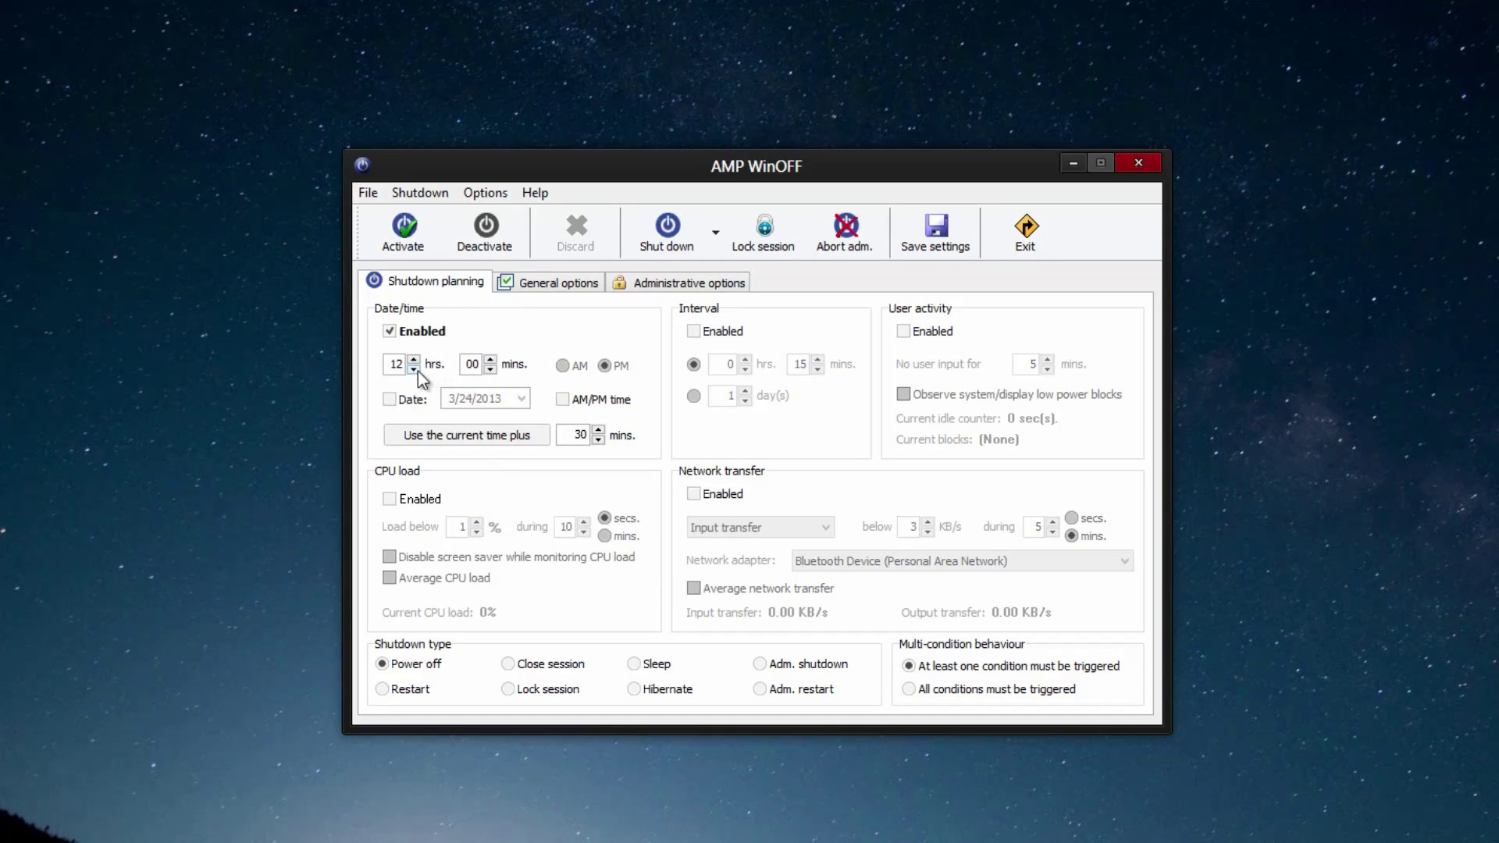
pyautogui.click(389, 400)
pyautogui.click(521, 400)
pyautogui.click(521, 400)
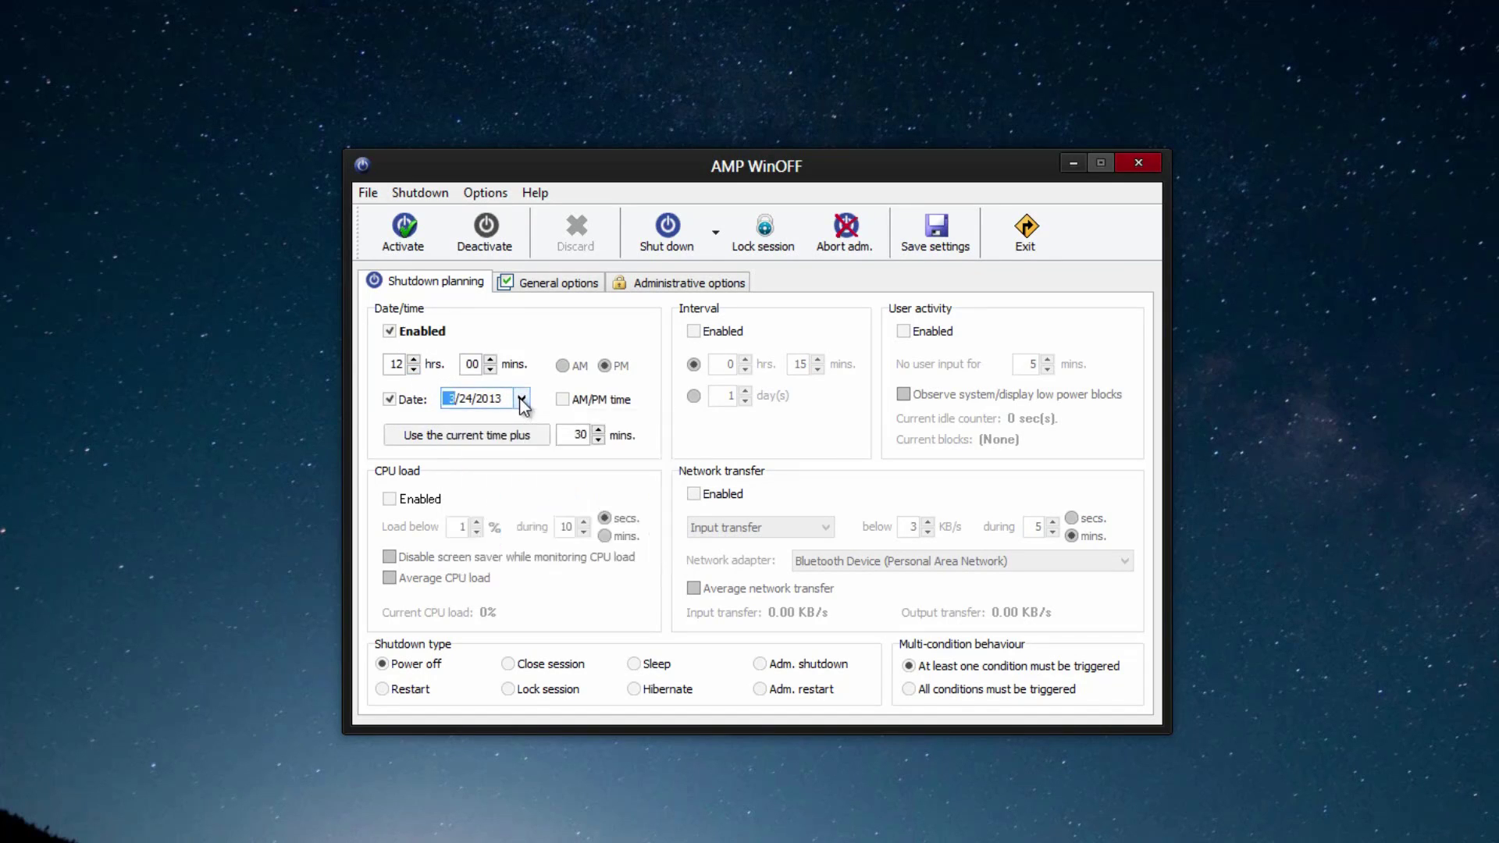
pyautogui.click(412, 369)
pyautogui.doubleClick(417, 370)
pyautogui.click(425, 331)
pyautogui.click(695, 332)
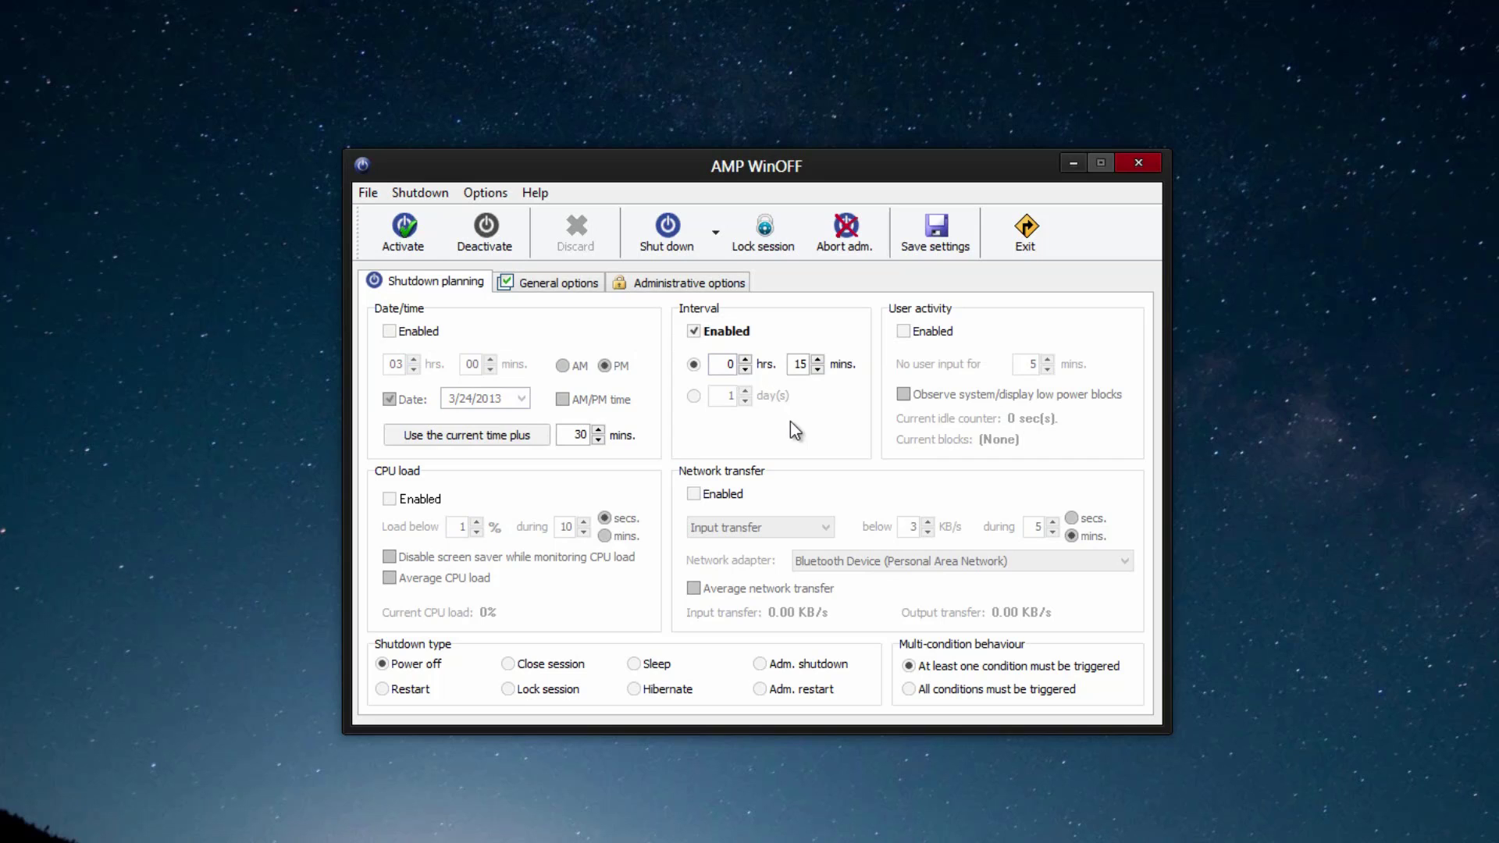
# Set Interval to day(s) and disable it, then enable User activity at 5 mins without input
pyautogui.click(693, 396)
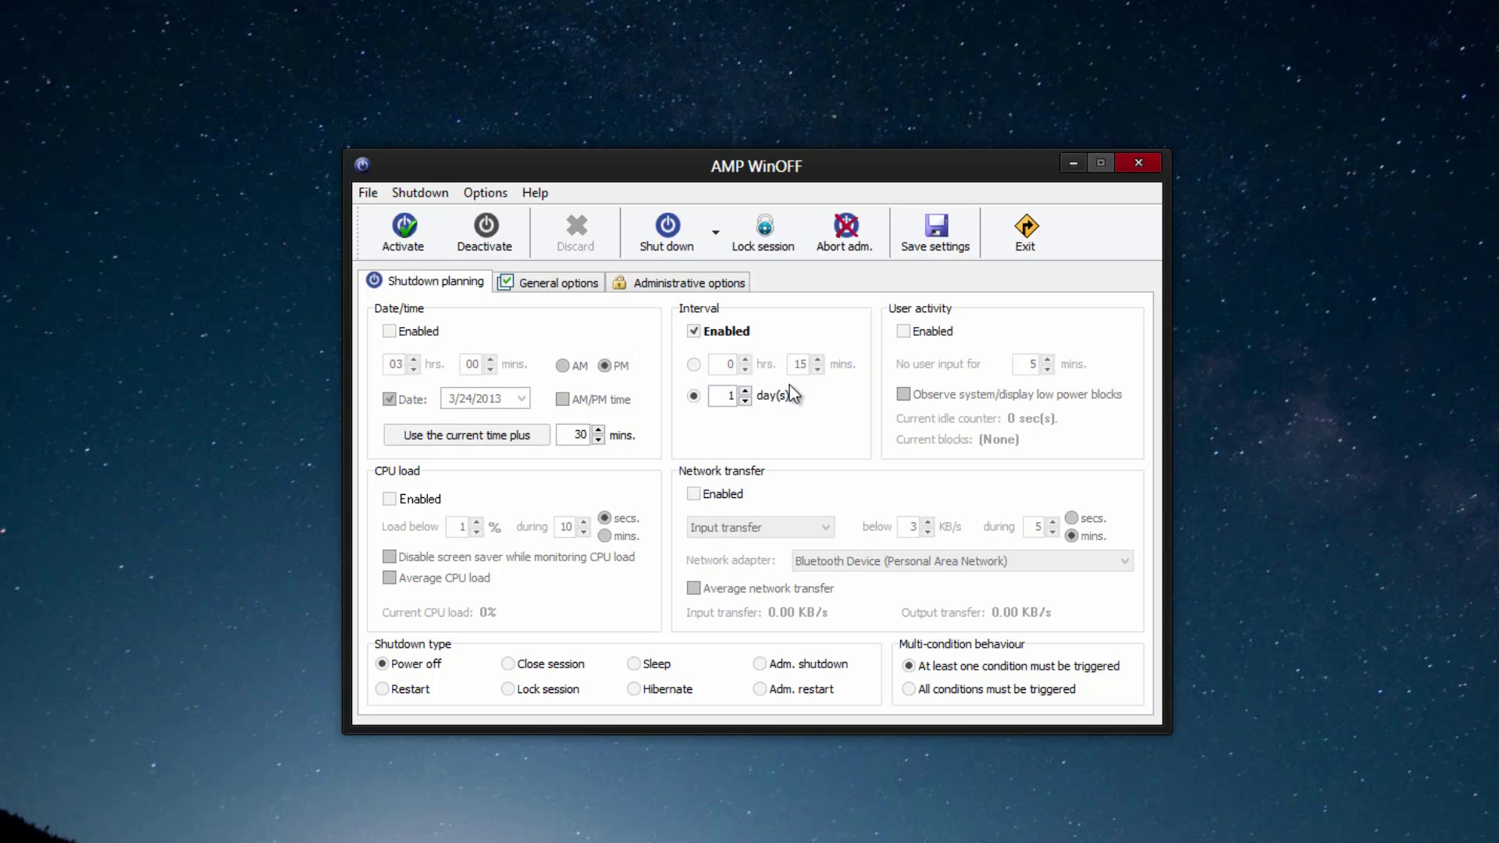
pyautogui.click(709, 331)
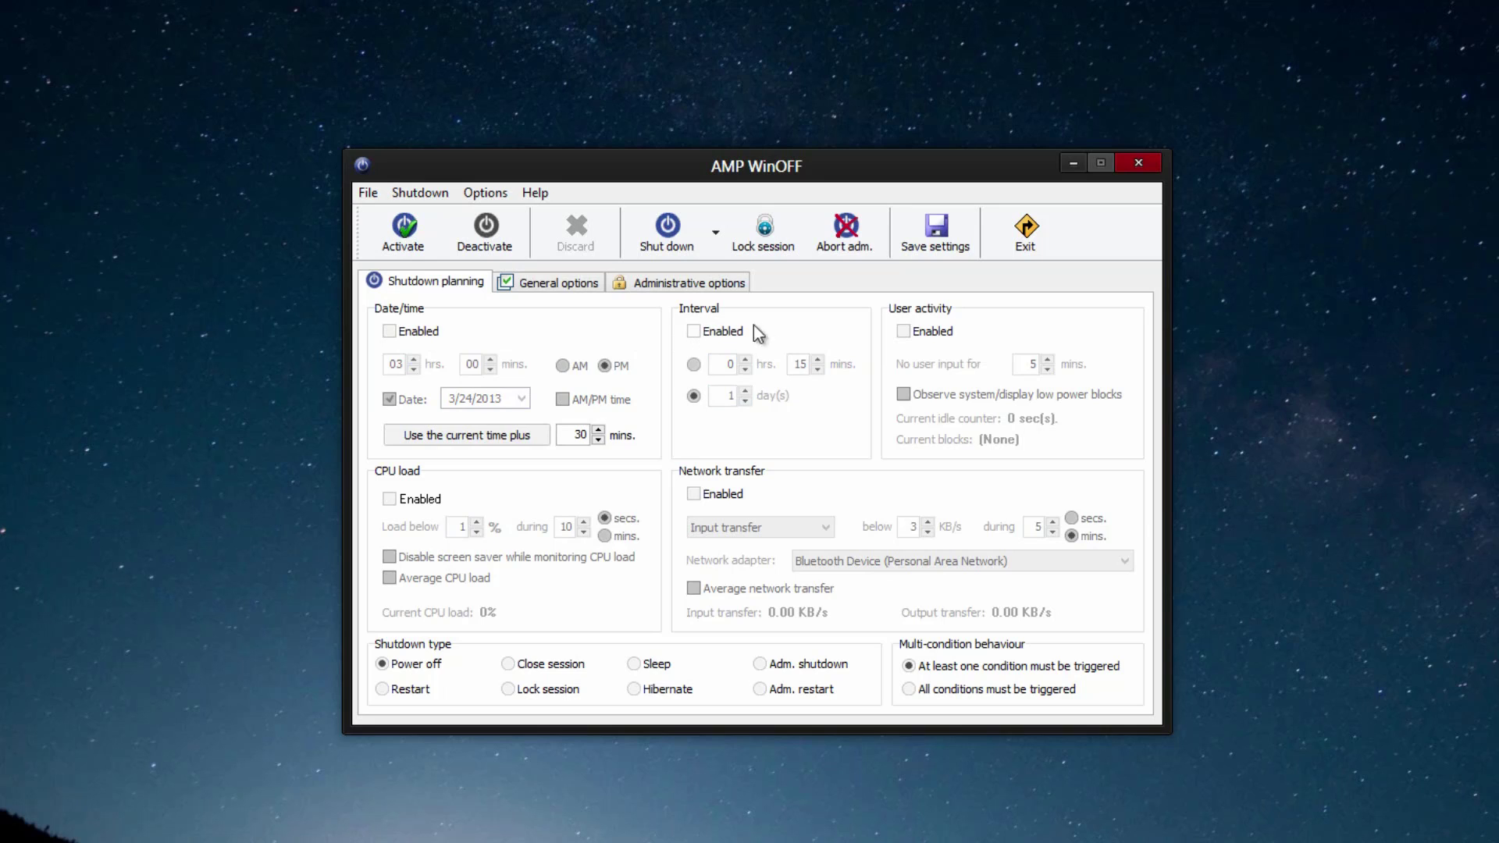
pyautogui.click(902, 331)
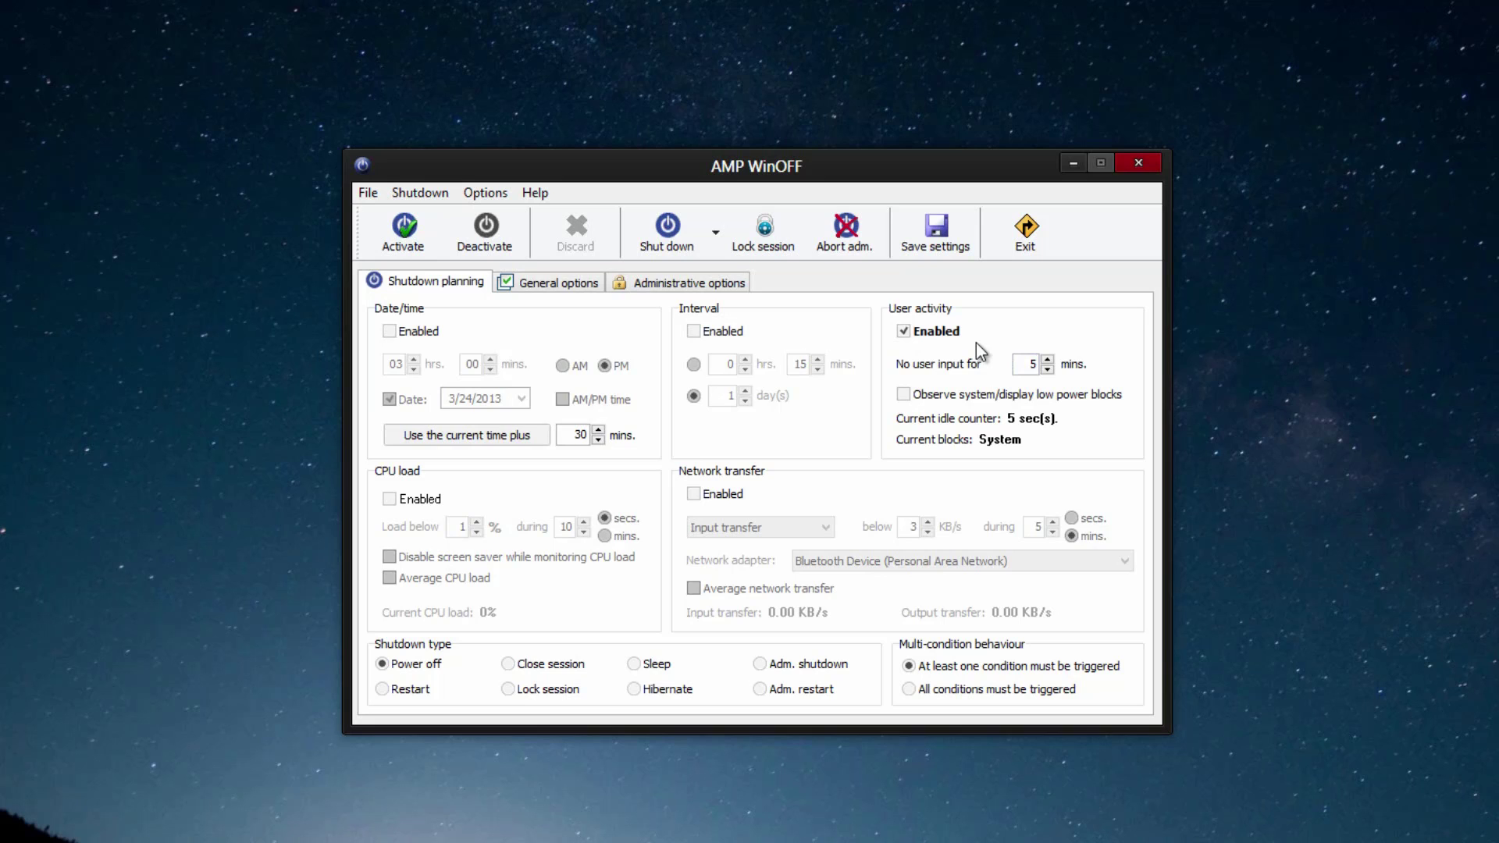
# Disable User activity and enable the CPU load condition, selecting its Load below value
pyautogui.click(922, 334)
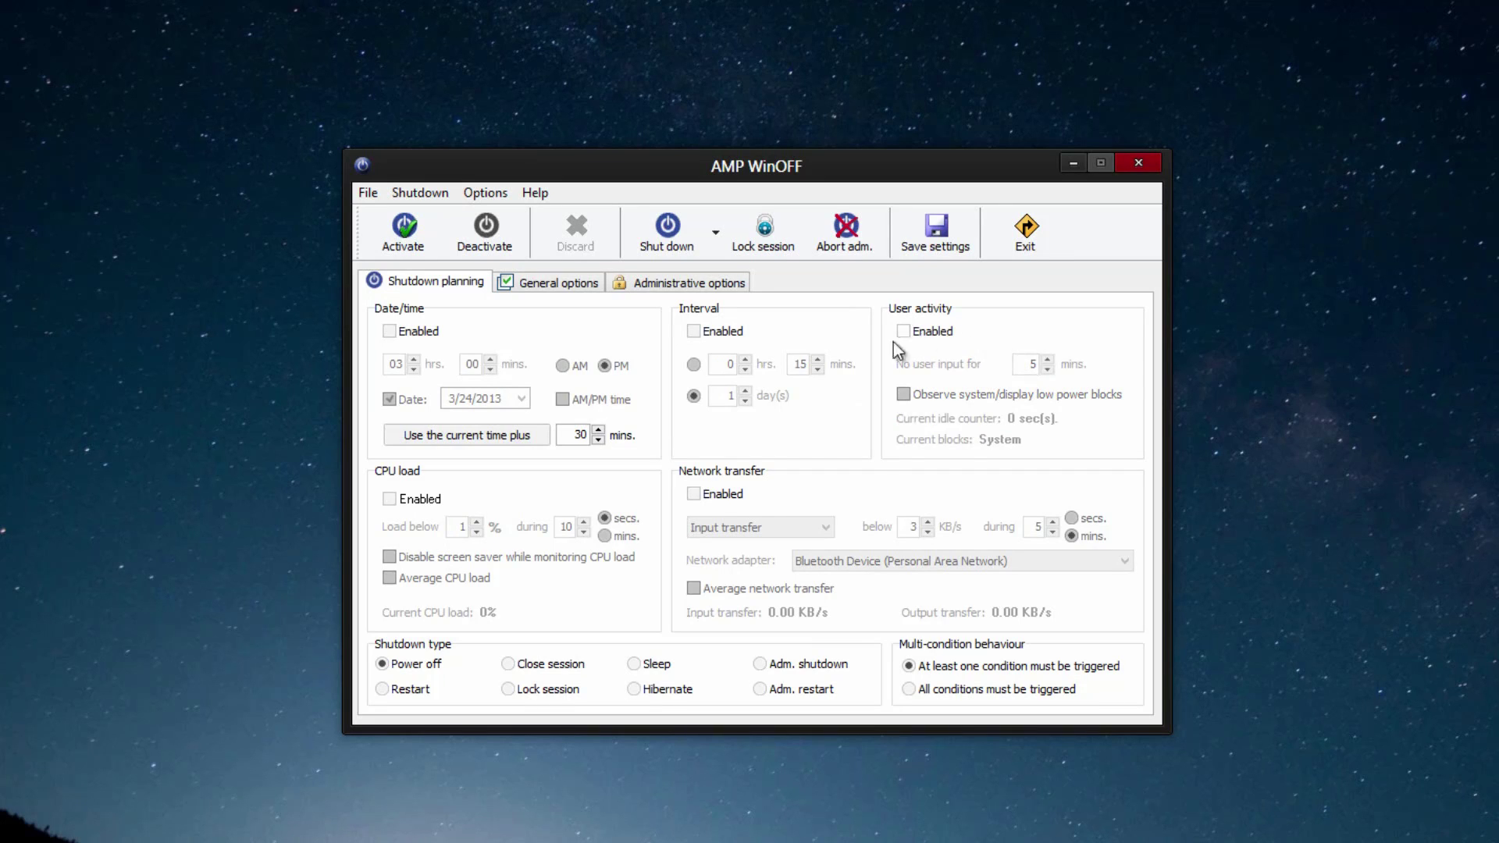
pyautogui.click(399, 502)
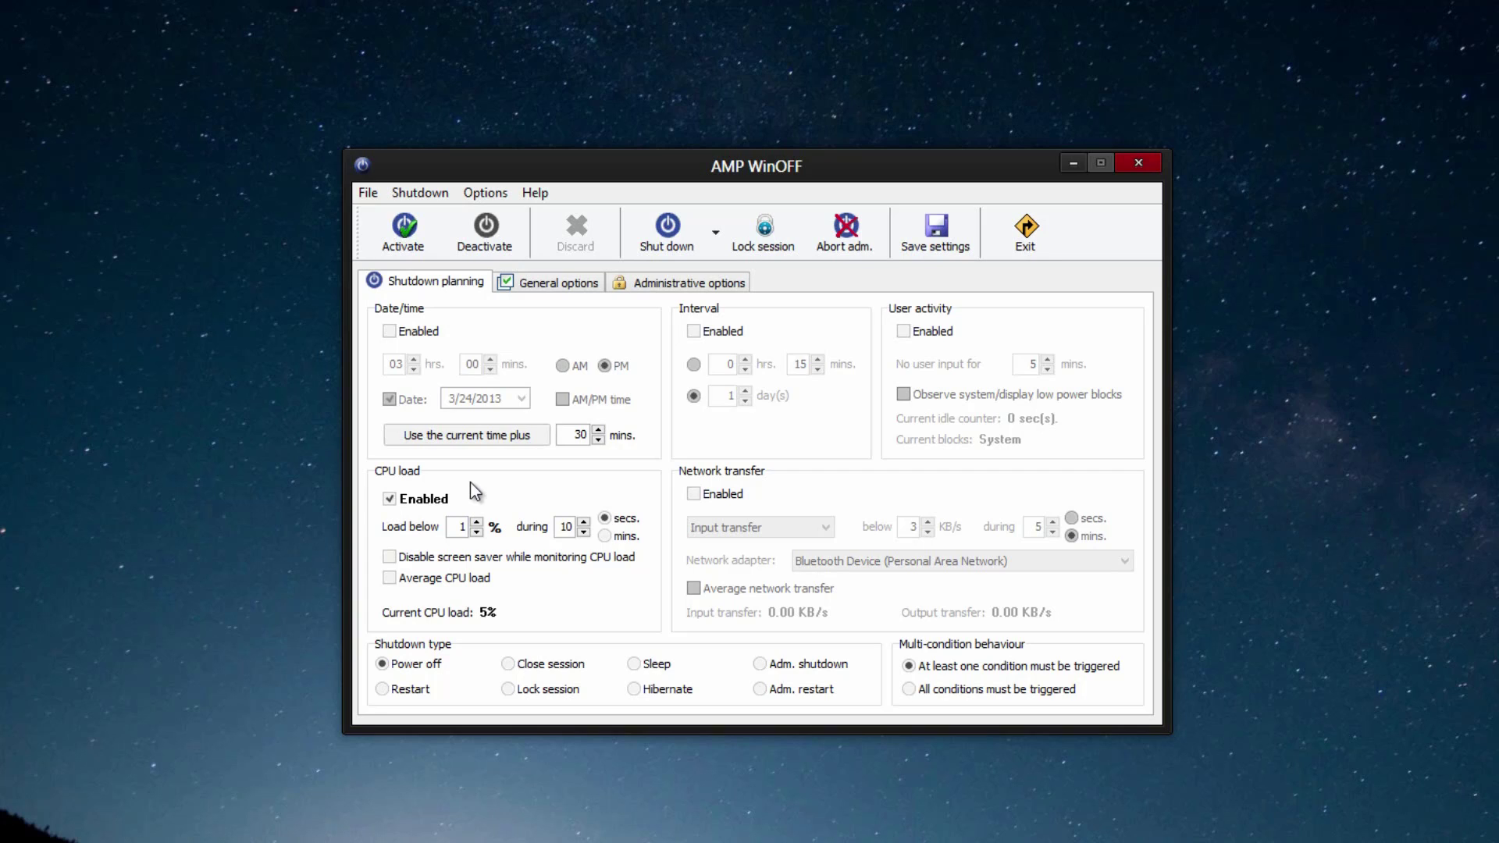
pyautogui.click(459, 527)
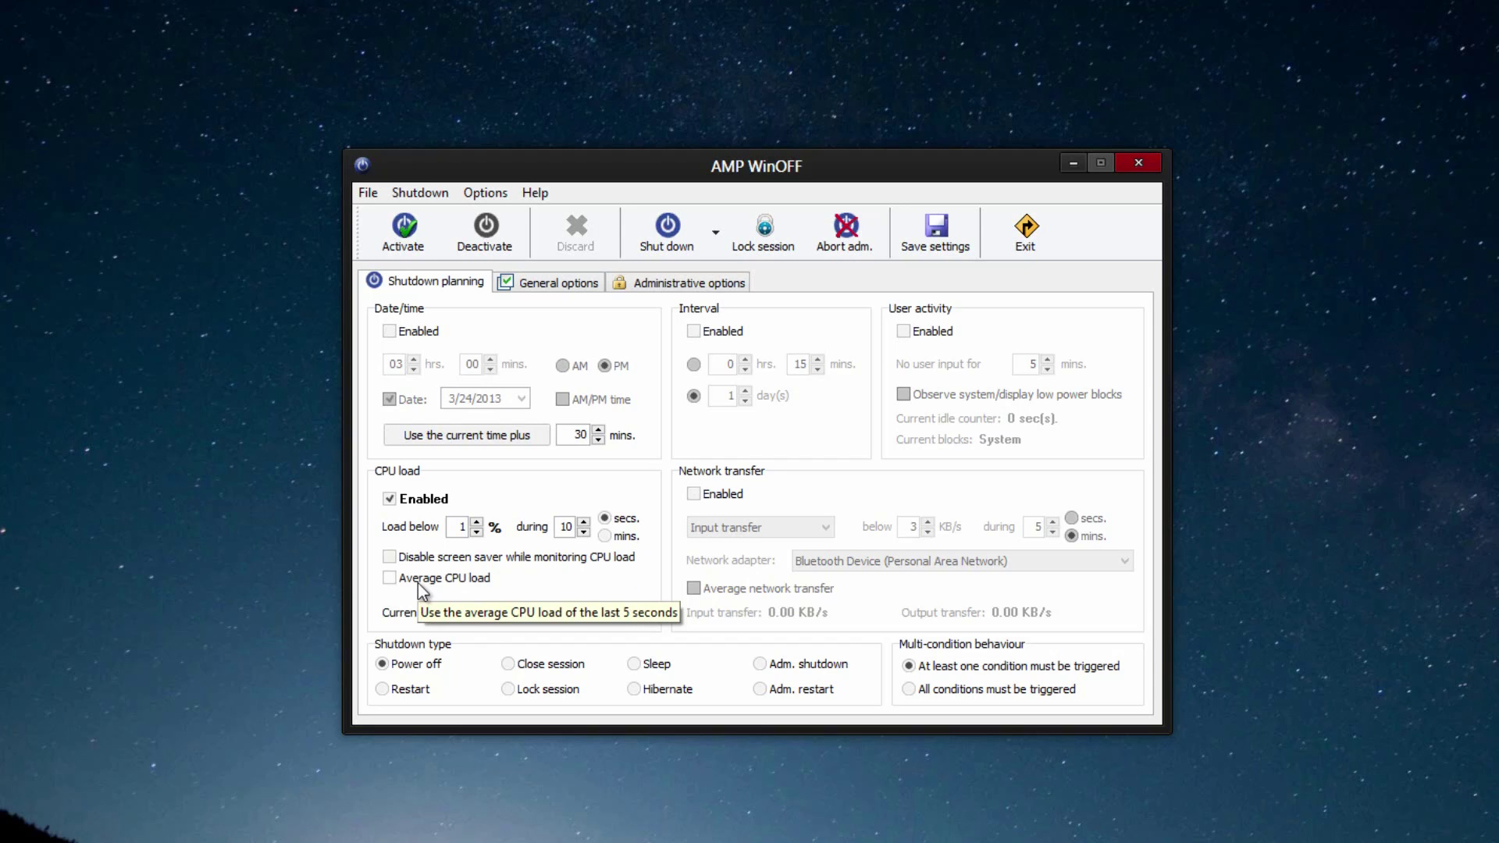
# Raise the CPU load threshold, return it to 1%, then disable CPU load
pyautogui.click(476, 521)
pyautogui.click(477, 522)
pyautogui.click(477, 523)
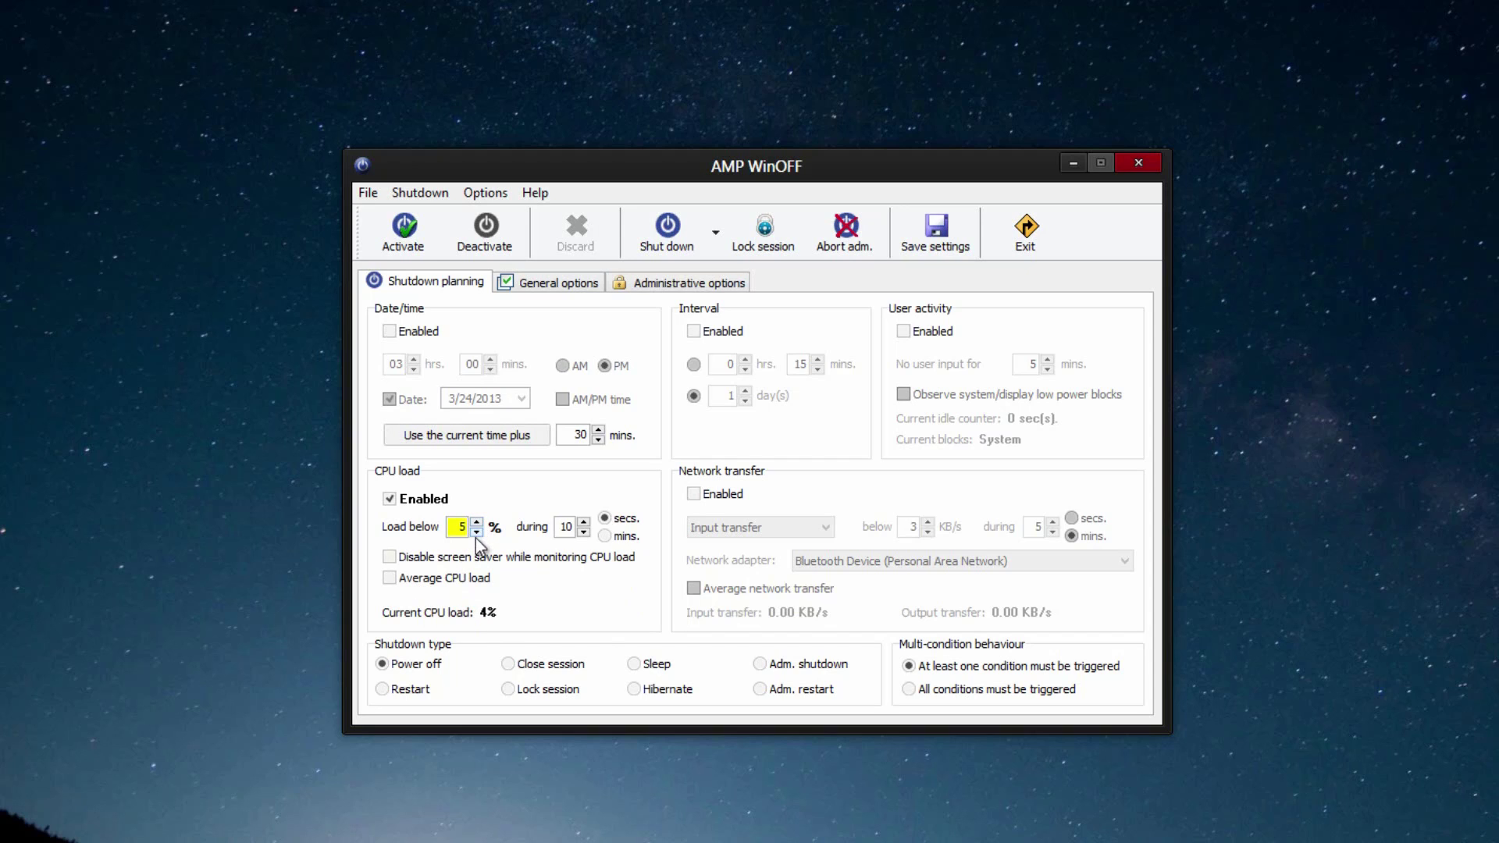
pyautogui.click(477, 522)
pyautogui.click(477, 522)
pyautogui.click(477, 532)
pyautogui.click(477, 532)
pyautogui.click(477, 533)
pyautogui.click(477, 533)
pyautogui.click(477, 532)
pyautogui.click(477, 532)
pyautogui.click(477, 533)
pyautogui.click(420, 501)
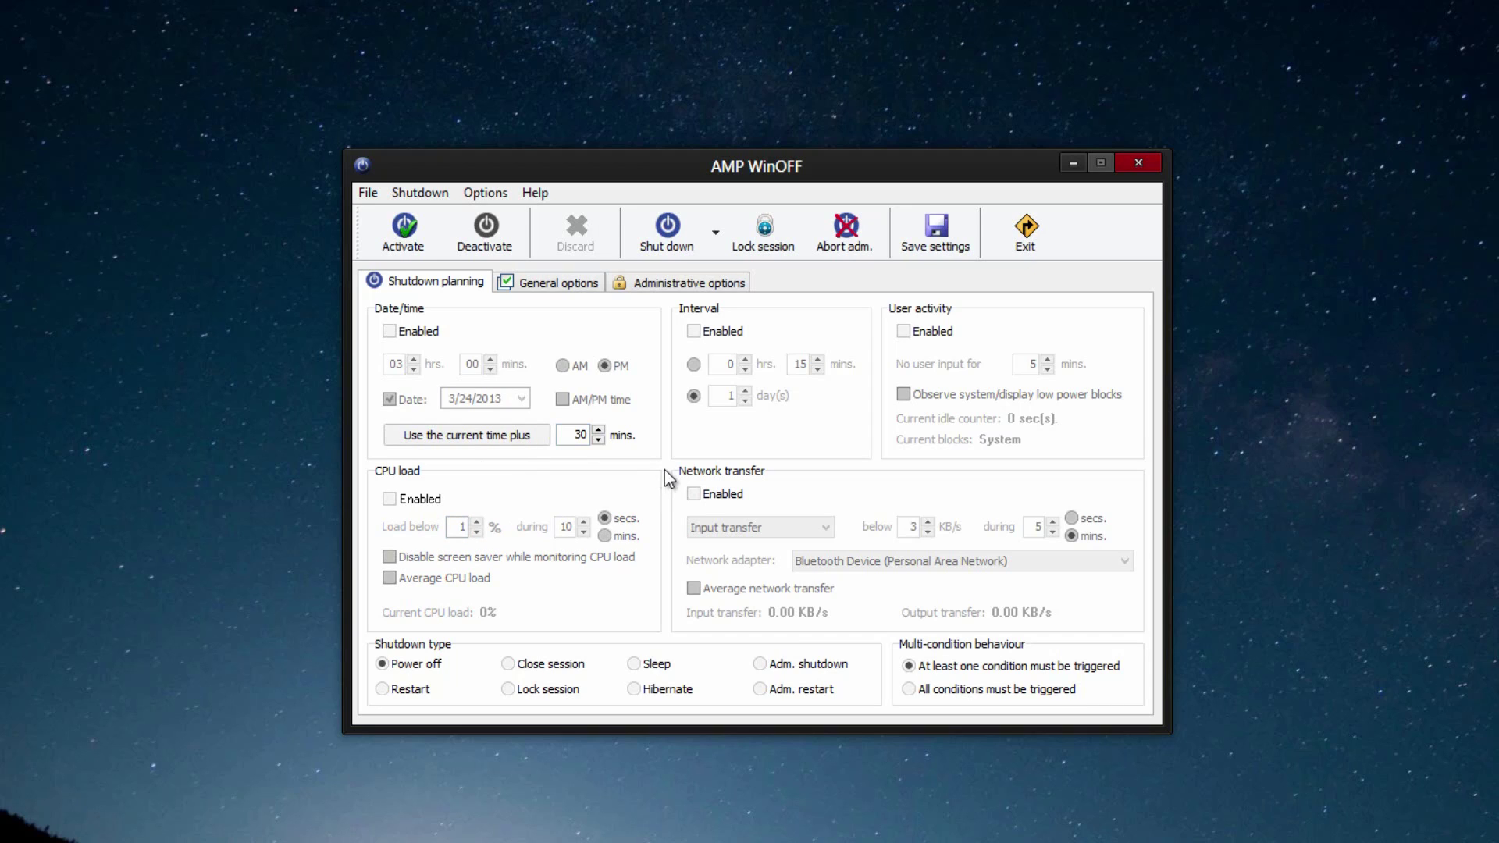
pyautogui.click(703, 496)
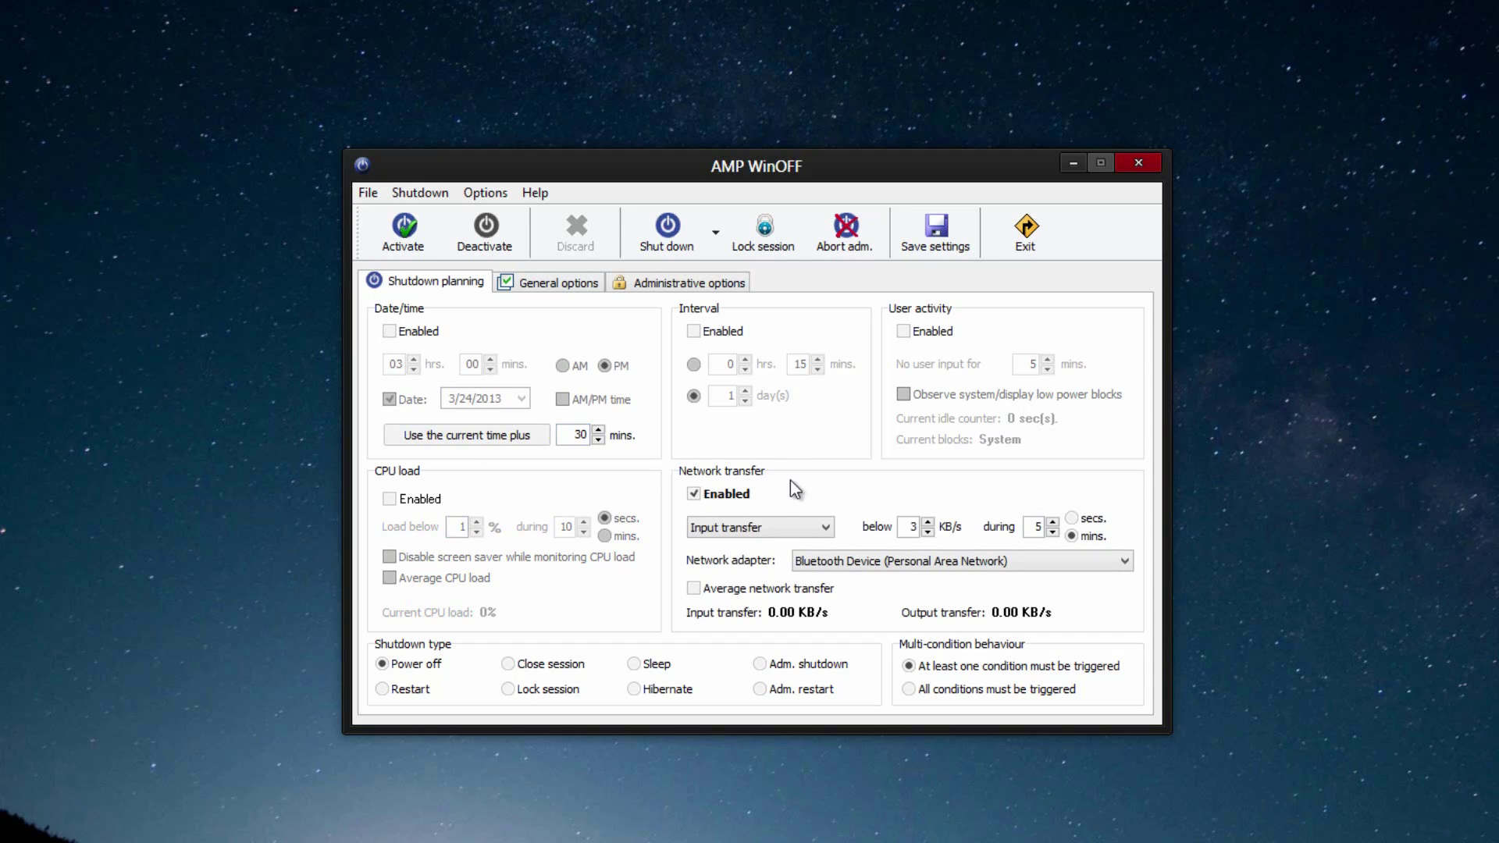
pyautogui.click(756, 519)
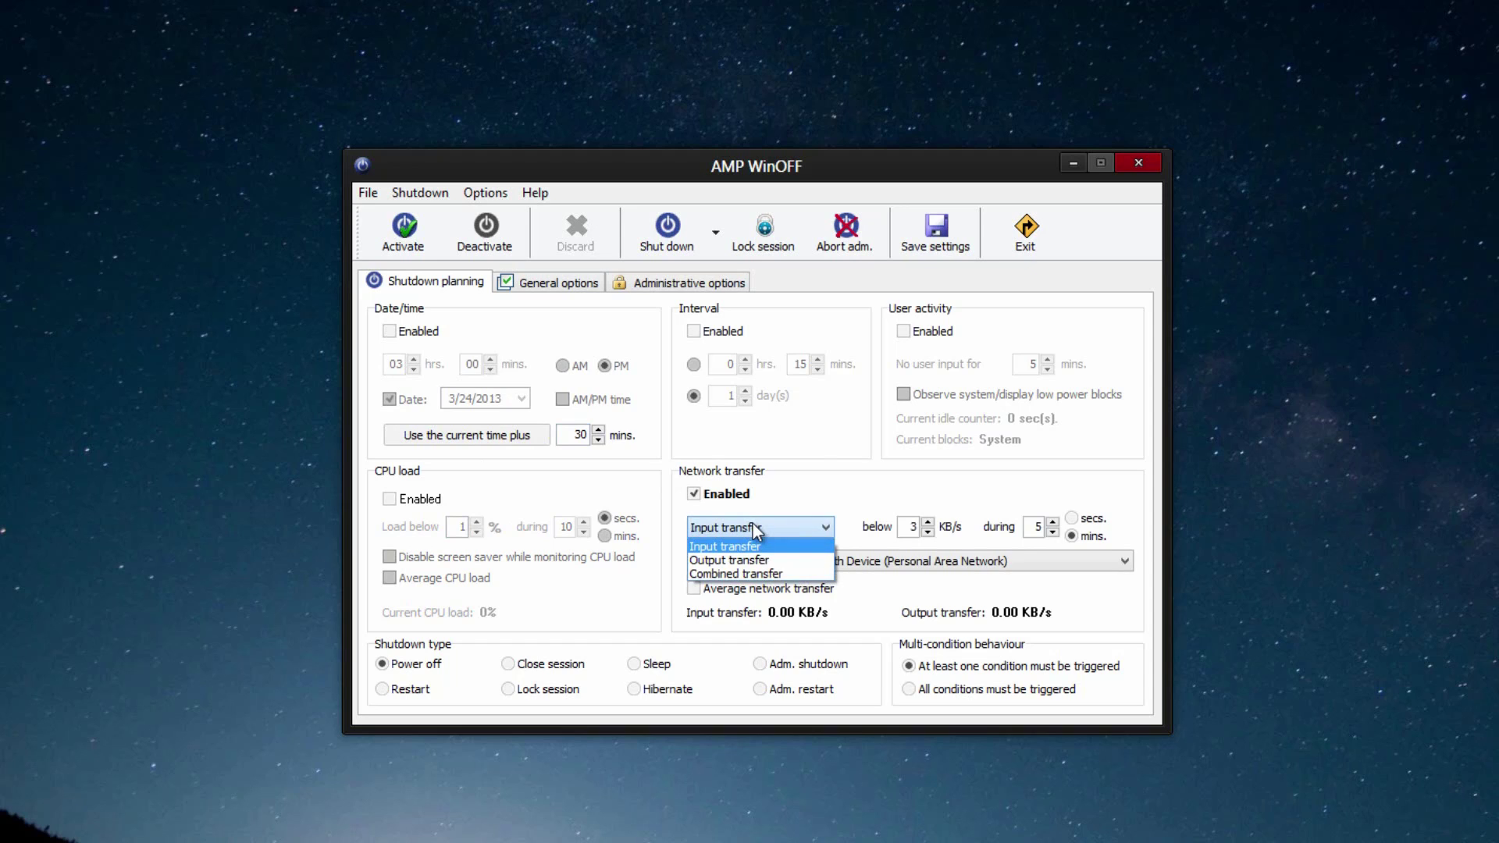
pyautogui.click(753, 523)
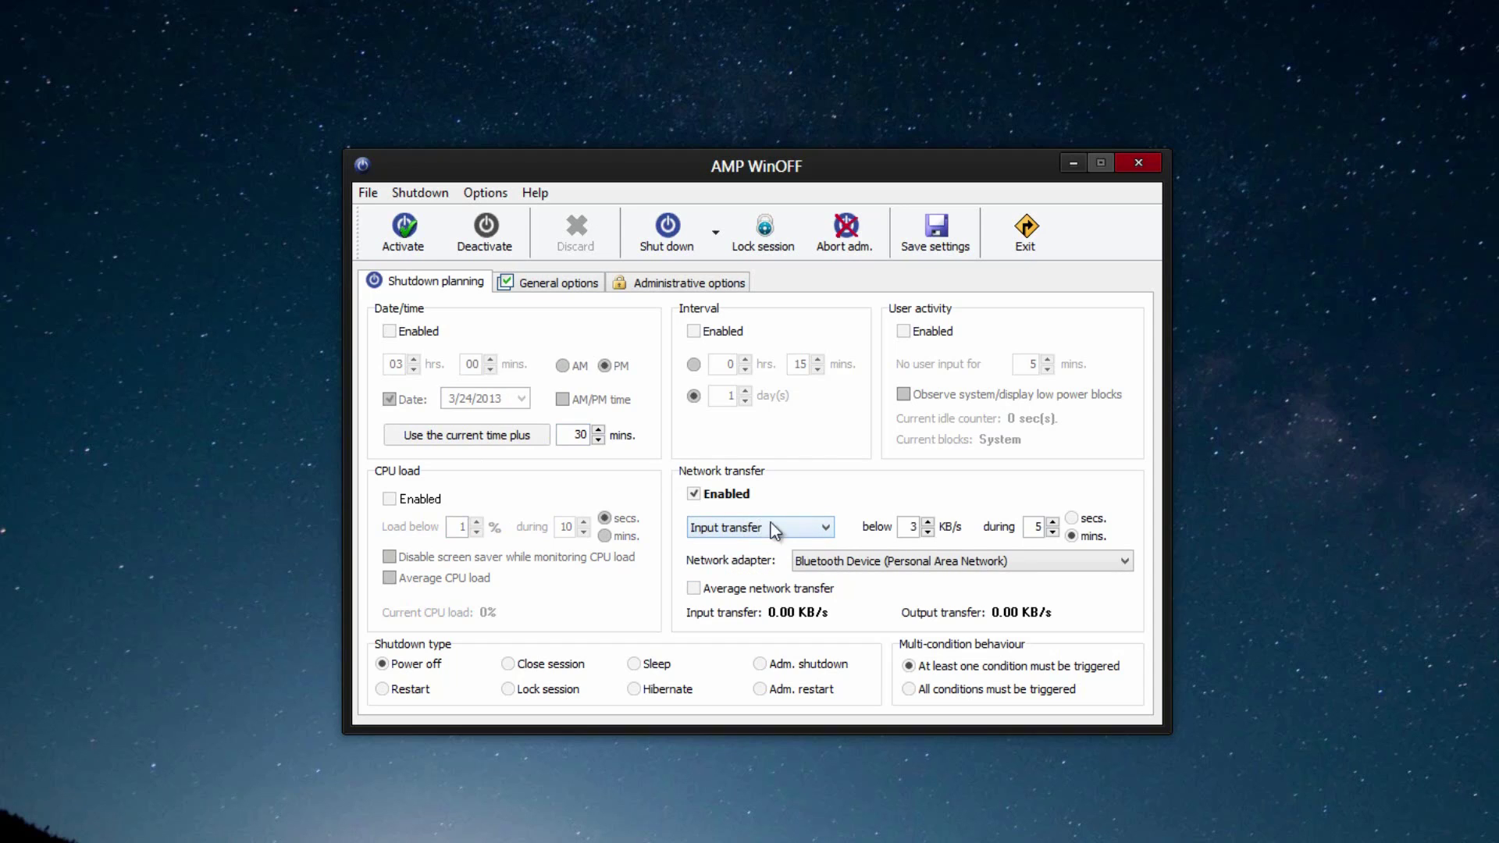
pyautogui.click(908, 530)
pyautogui.click(723, 494)
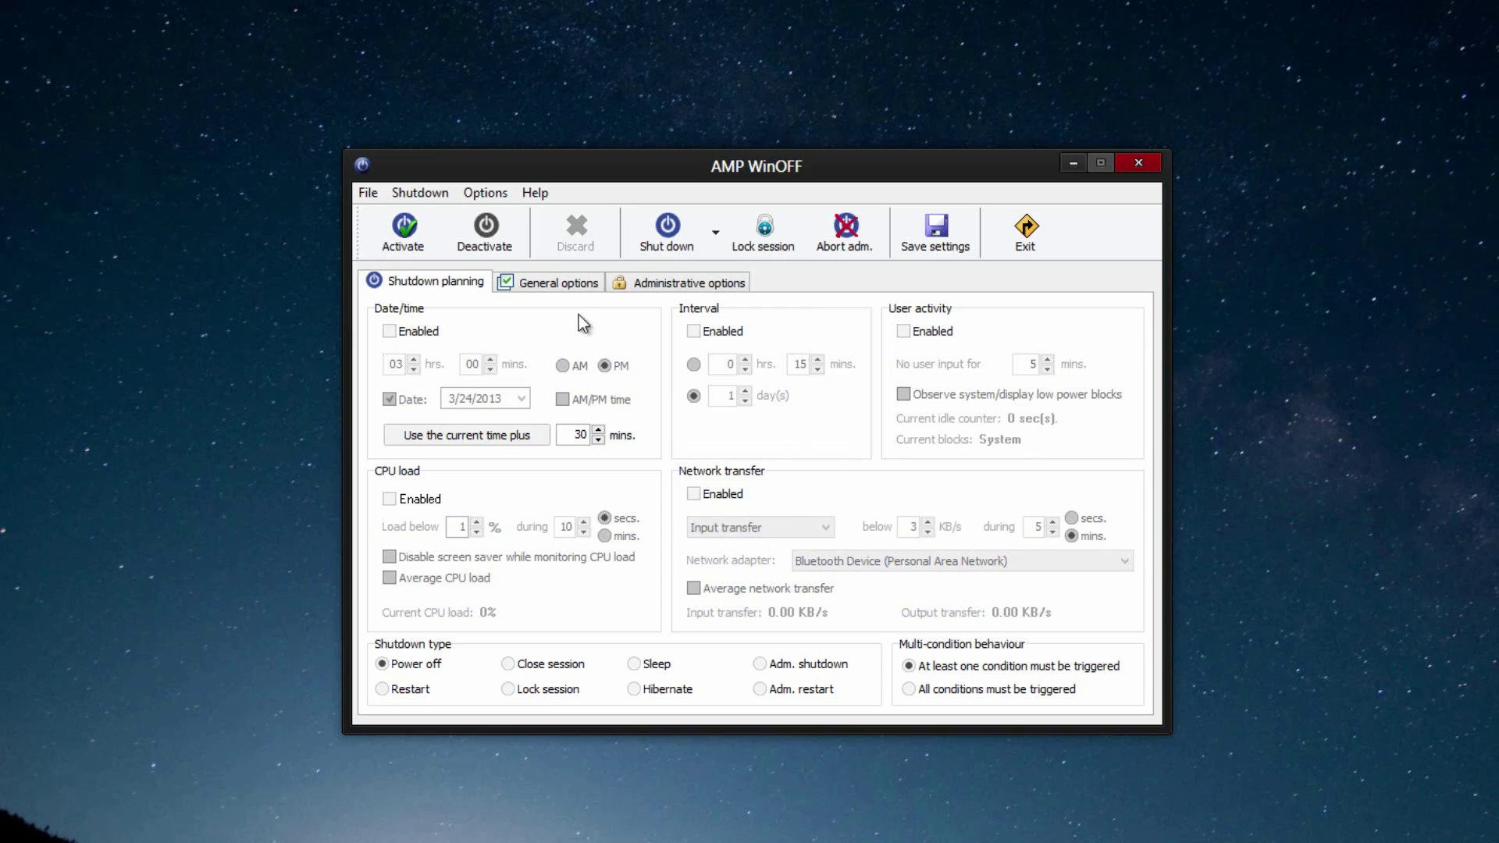
pyautogui.click(585, 282)
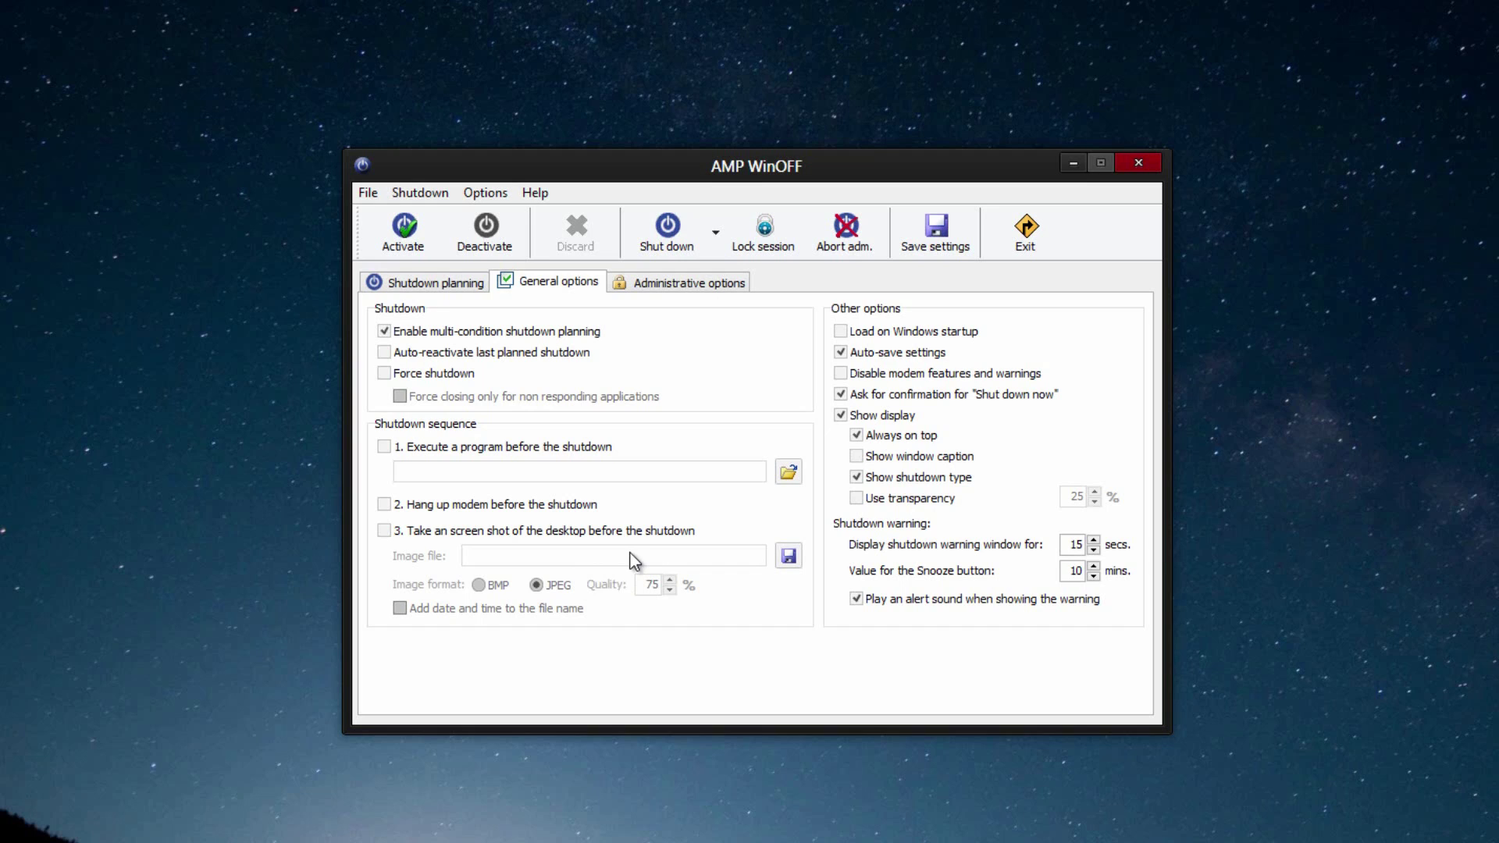
# View the Administrative options: no administrative password, message shown for 1 min
pyautogui.click(677, 286)
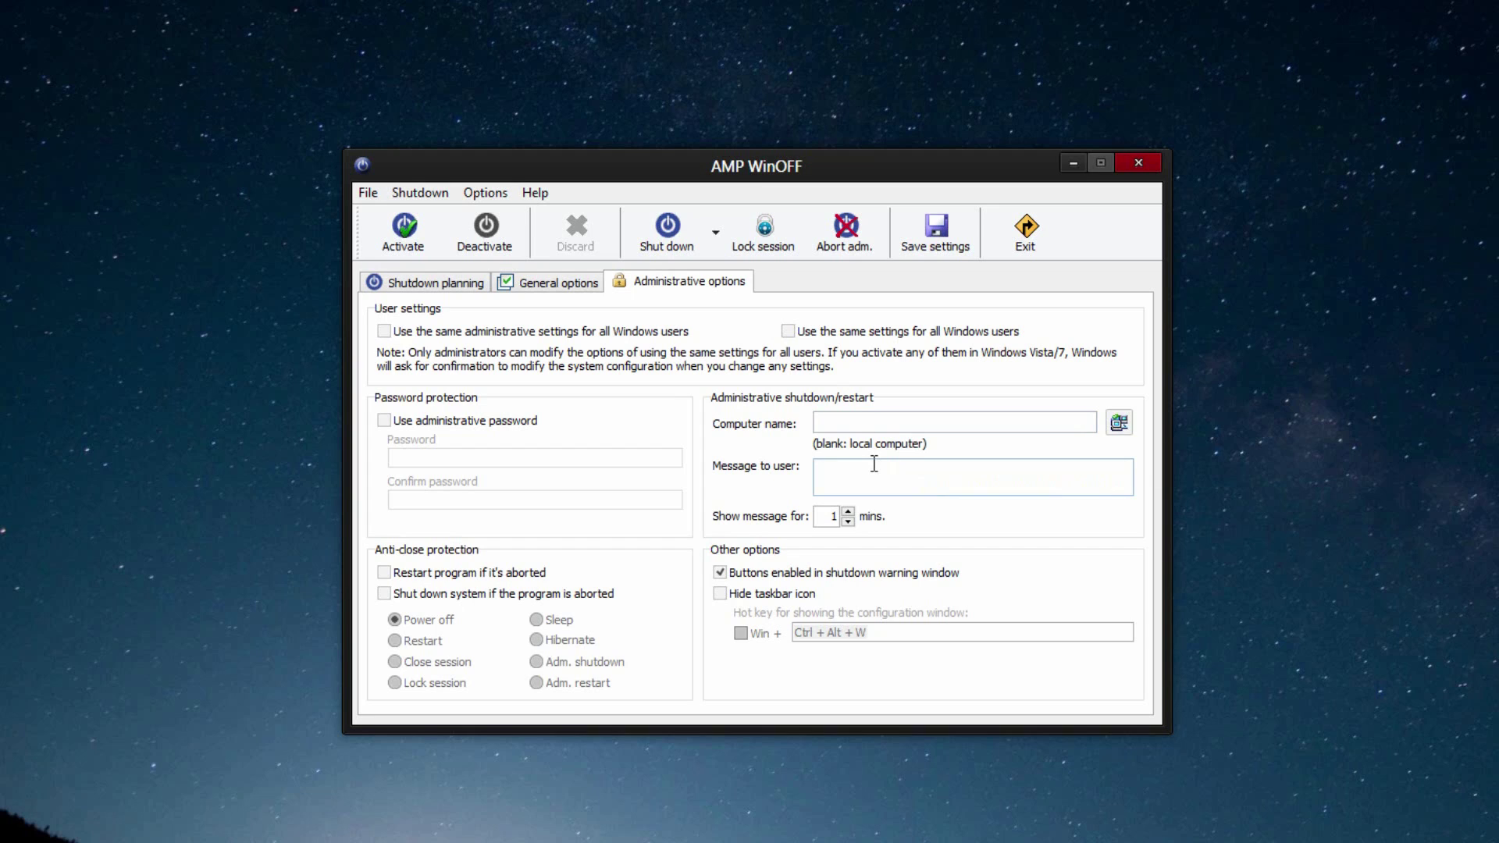
# Return to Shutdown planning, where every condition is disabled and Power off is the shutdown type
pyautogui.click(477, 281)
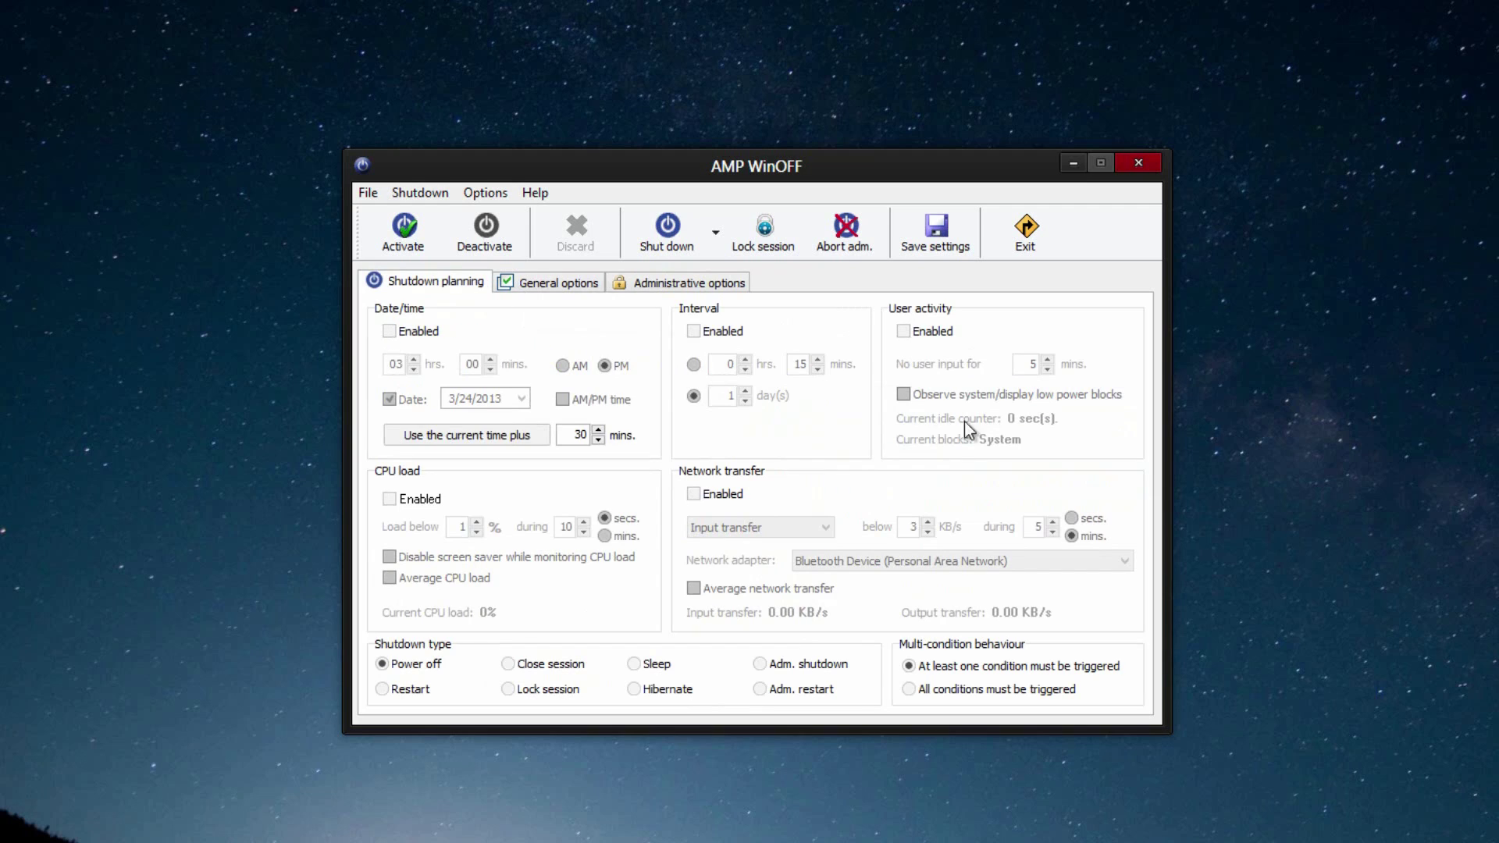